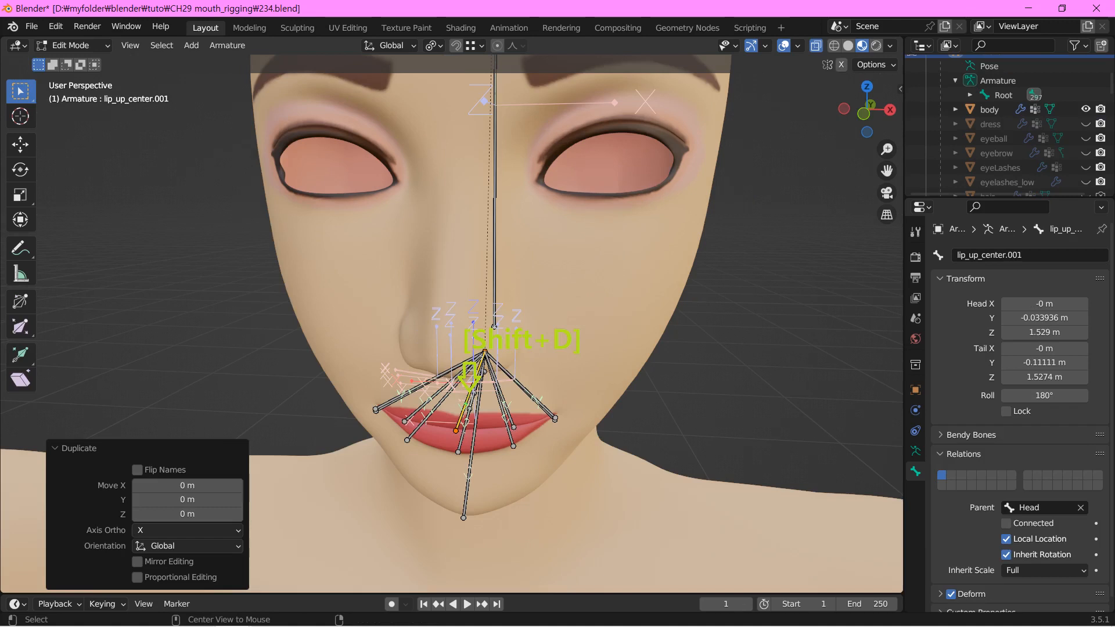
# Scale the duplicated upper-lip center bone to about 1.286 around individual origins as the non-deforming bone lip_up_ctrl
pyautogui.click(434, 45)
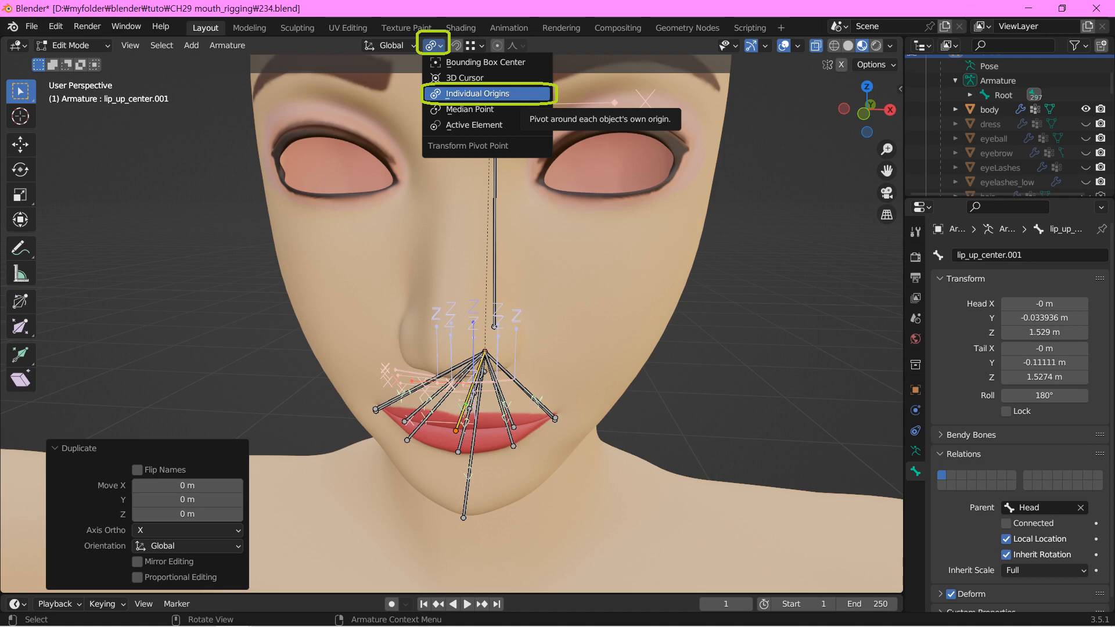
pyautogui.click(488, 93)
pyautogui.press('s')
pyautogui.press('Return')
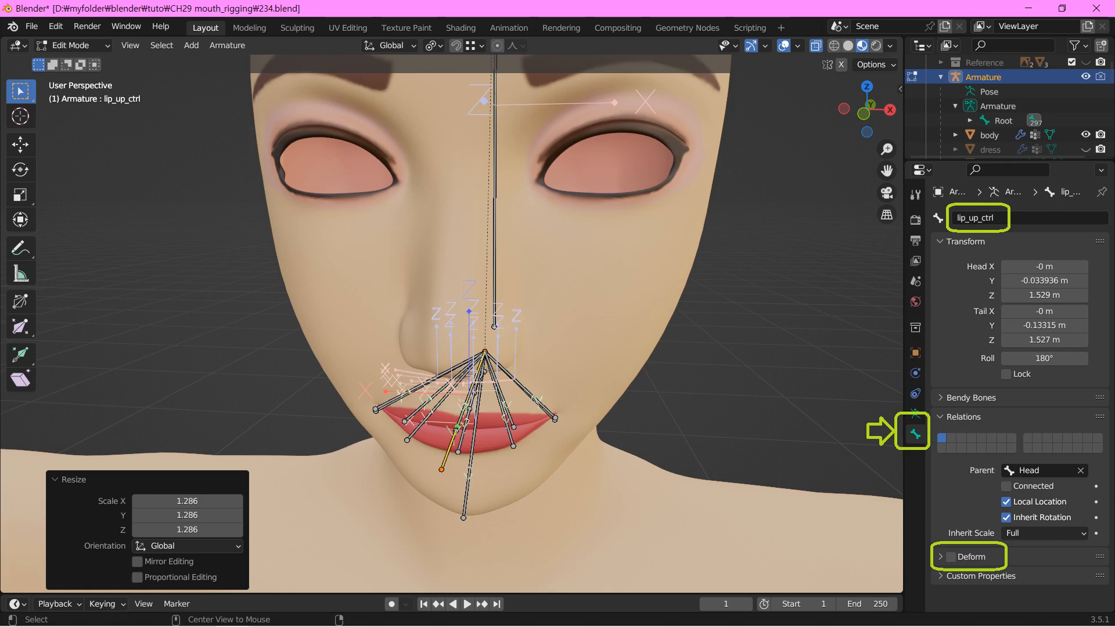
# Duplicate lip_low_center in place and scale the copy to about 1.145 as the non-deforming bone lip_low_ctrl
pyautogui.hotkey('shift', 'd')
pyautogui.press('Escape')
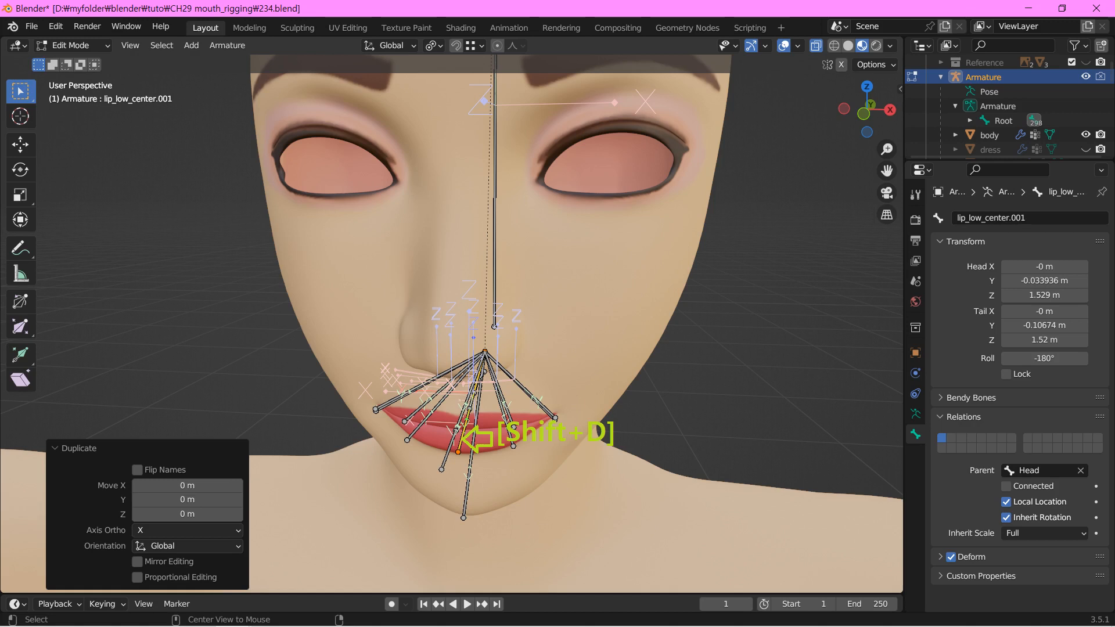
pyautogui.press('s')
pyautogui.press('Return')
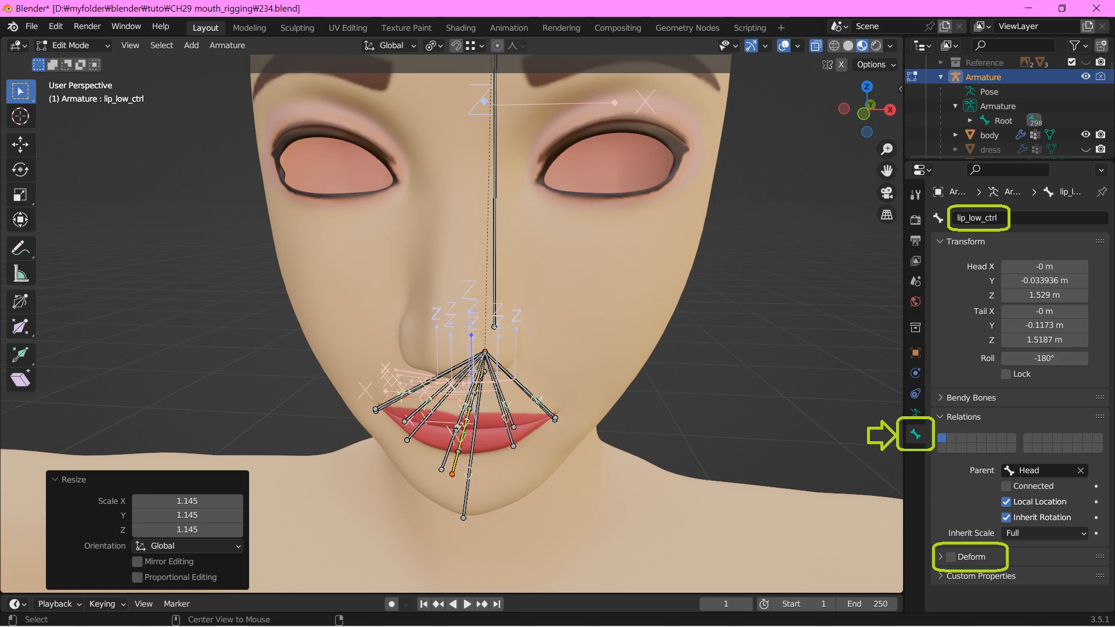
# Recalculate the roll of all the mouth and jaw bones to the Global +Z Axis
pyautogui.press('KP_1')
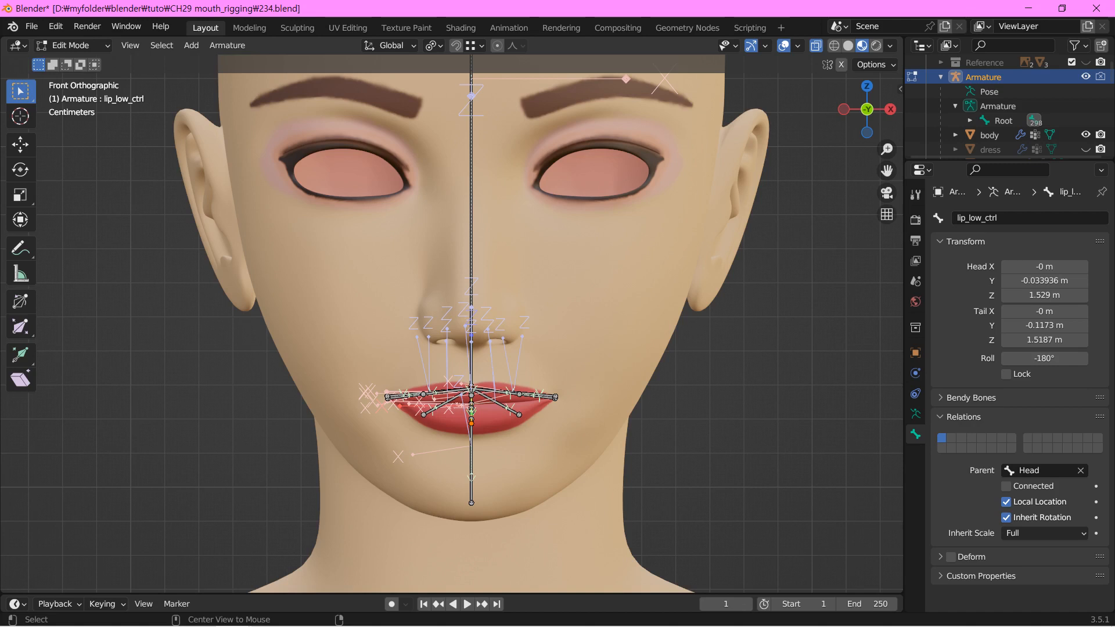
pyautogui.press('KP_3')
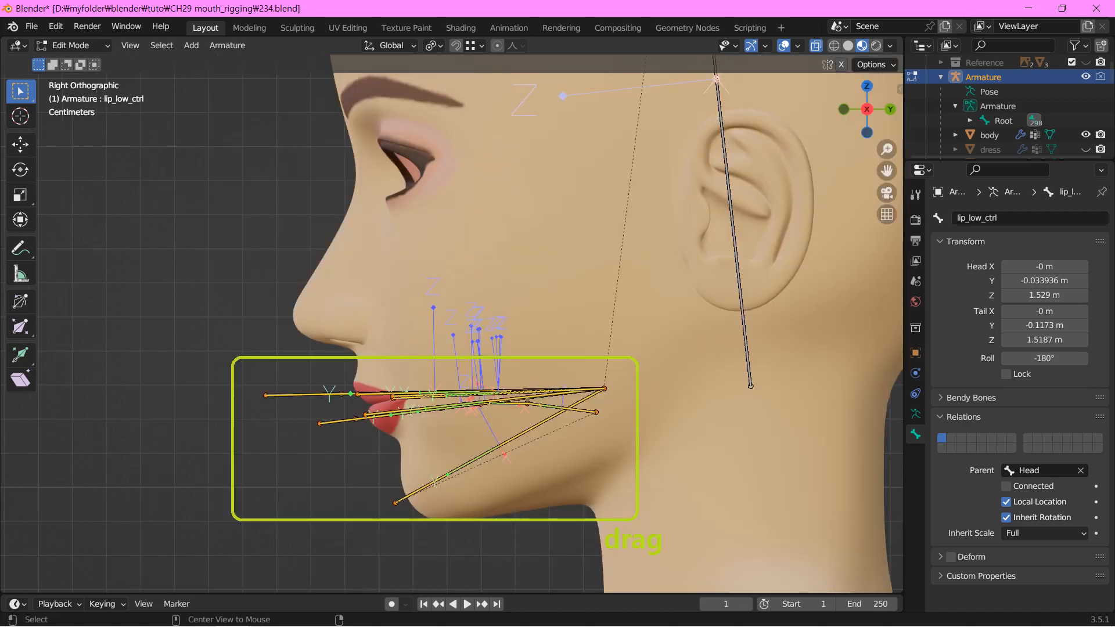
pyautogui.press('KP_1')
pyautogui.hotkey('shift', 'n')
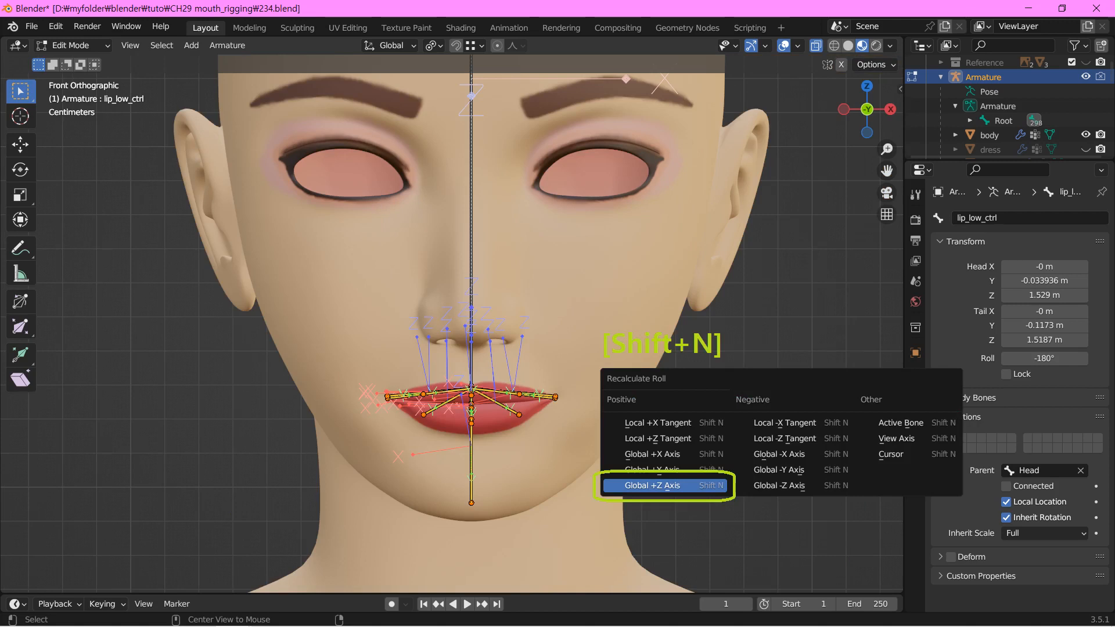
pyautogui.press('Return')
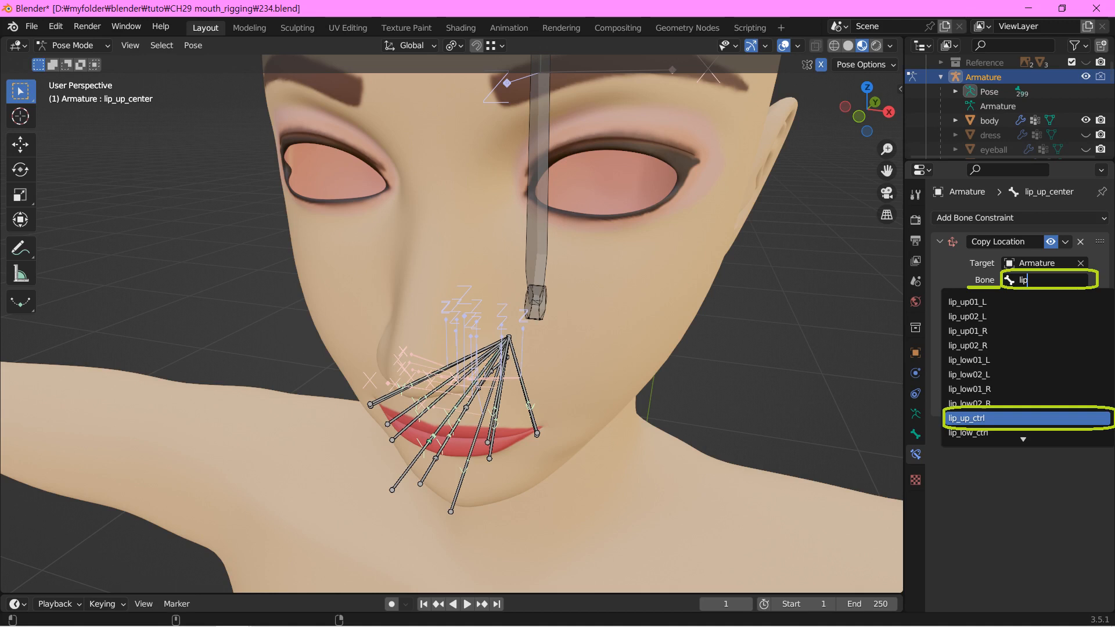
# Set lip_up_center's Copy Location constraint to target lip_up_ctrl with Offset enabled and Local Space for both target and owner
pyautogui.press('Return')
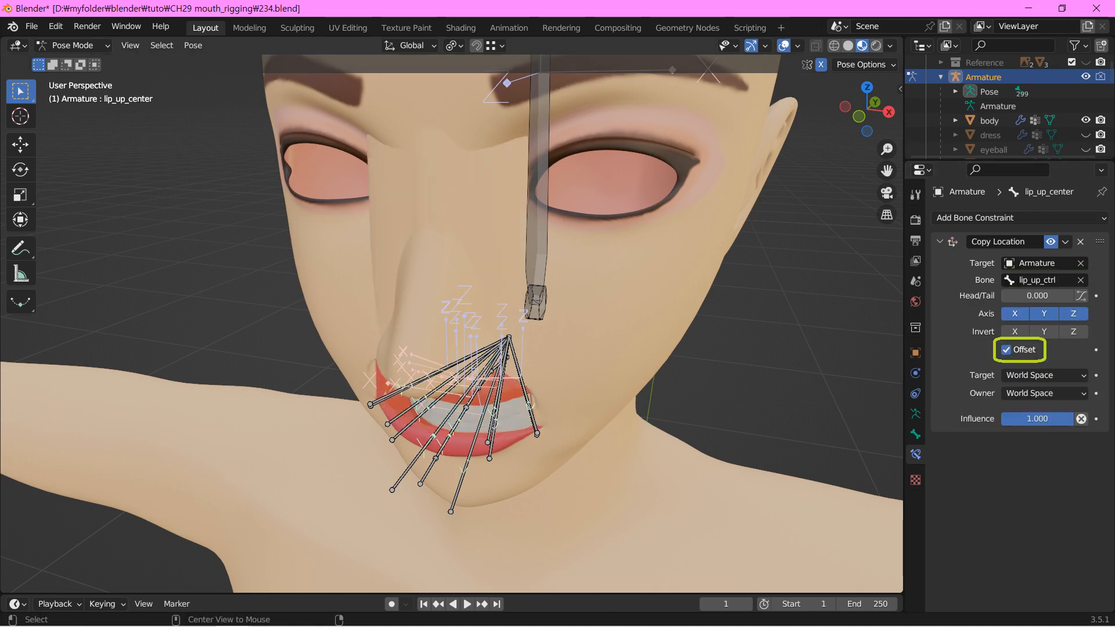
pyautogui.click(1044, 375)
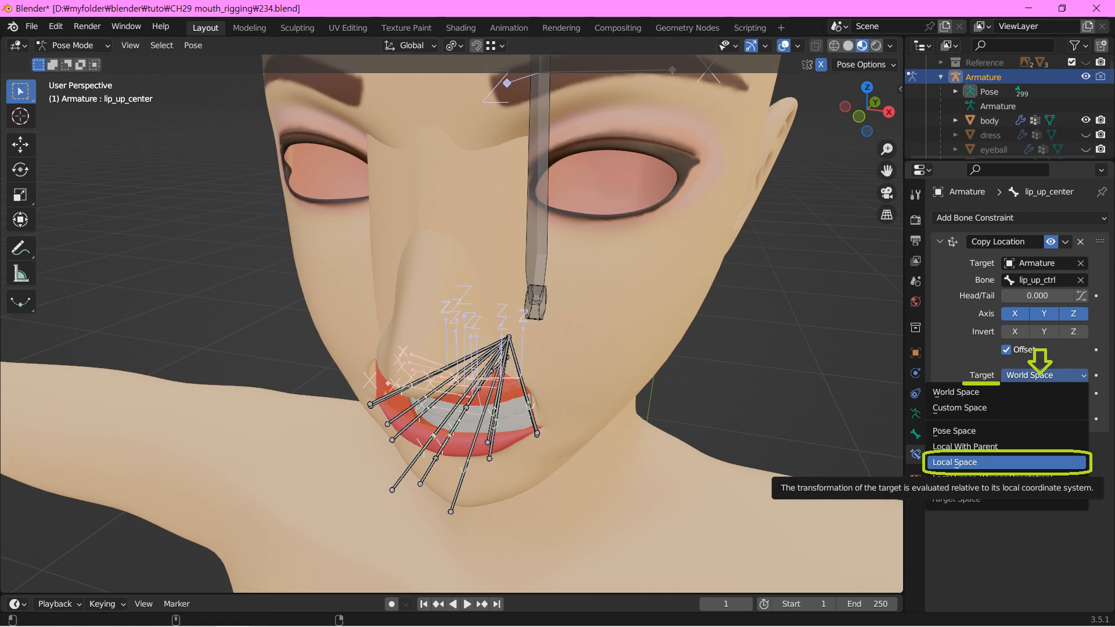
pyautogui.click(1007, 462)
pyautogui.click(1043, 394)
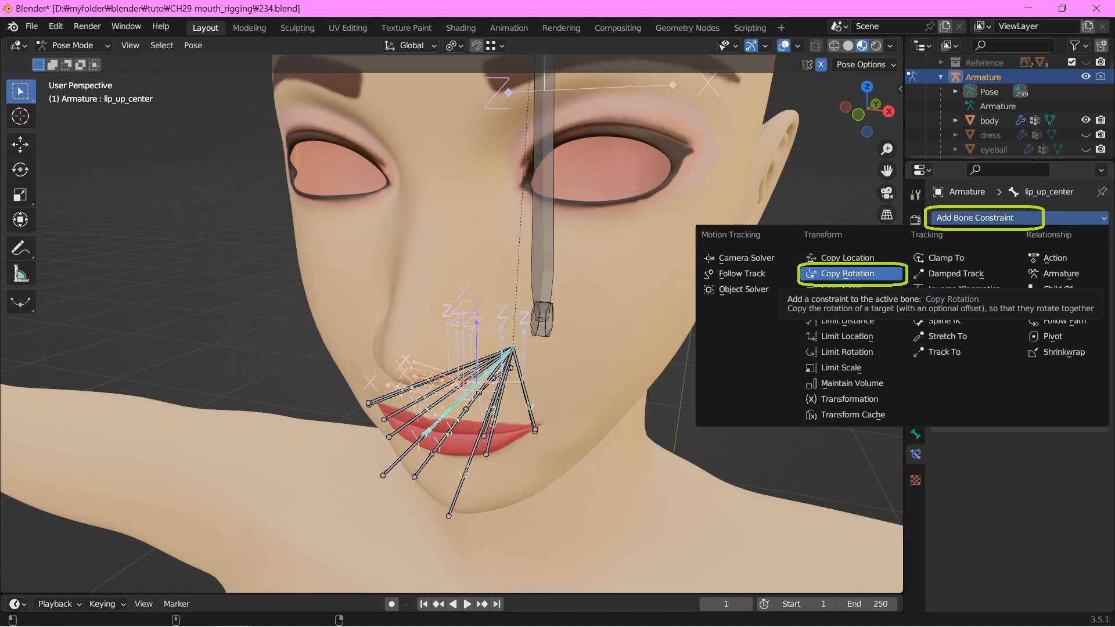
# Add an additive local-space Copy Rotation constraint targeting lip_up_ctrl to lip_up_center and copy its constraints to the selected upper-lip bones
pyautogui.click(848, 273)
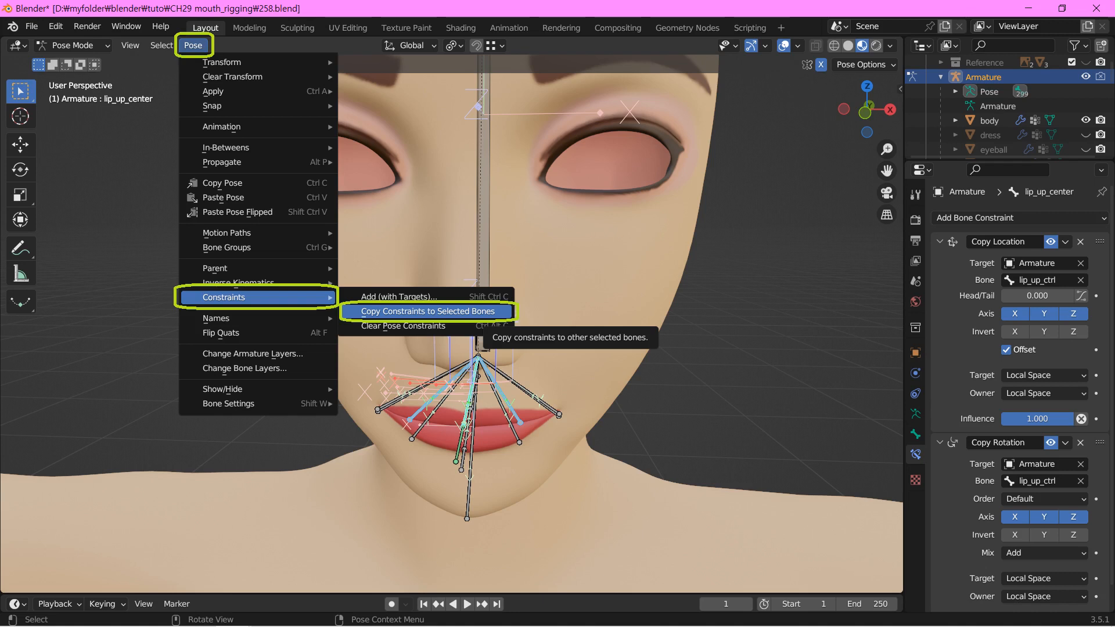
pyautogui.click(482, 312)
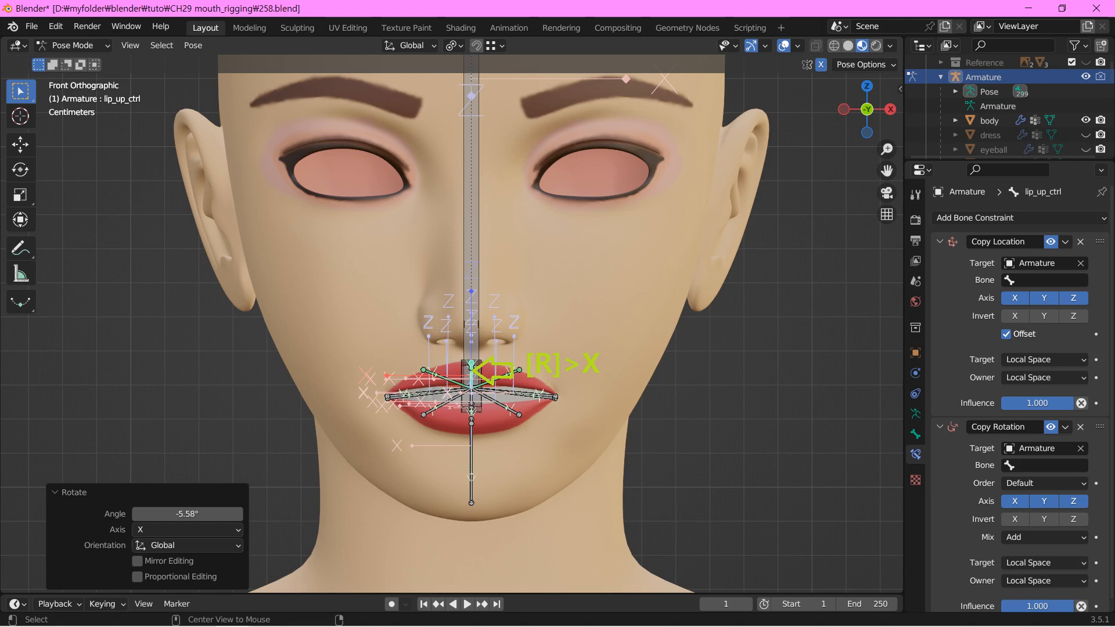
# Inspect the raised upper lip with the armature hidden, show the armature again and clear lip_up_ctrl's rotation
pyautogui.press('h')
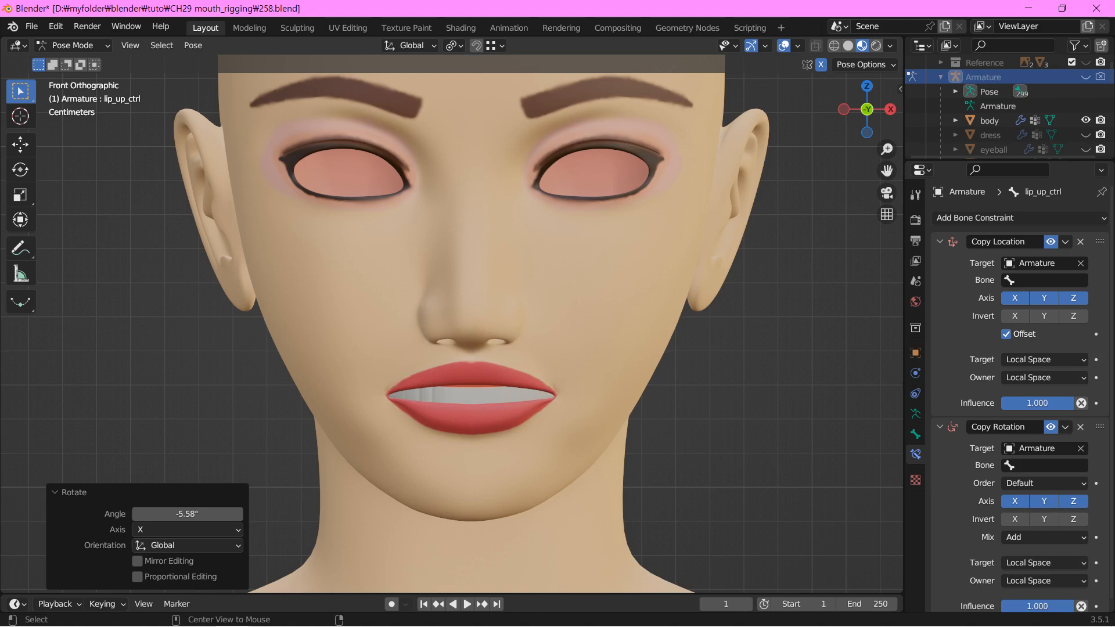
pyautogui.hotkey('alt', 'h')
pyautogui.hotkey('alt', 'r')
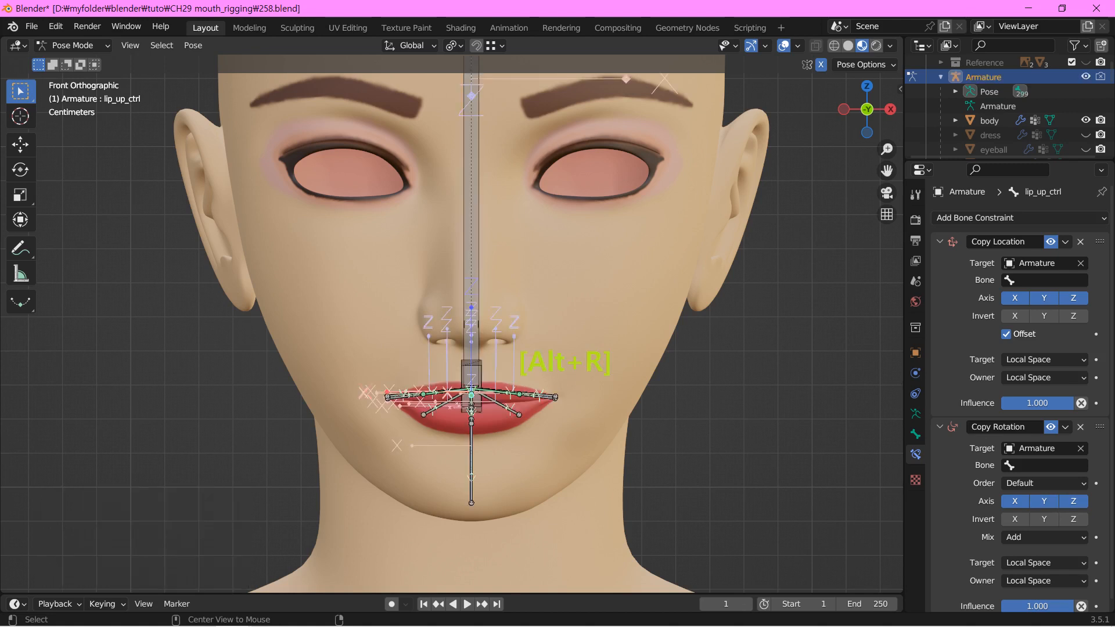
# Test moving lip_up_ctrl about -0.0072 m along Y and clear its location
pyautogui.press('g')
pyautogui.press('y')
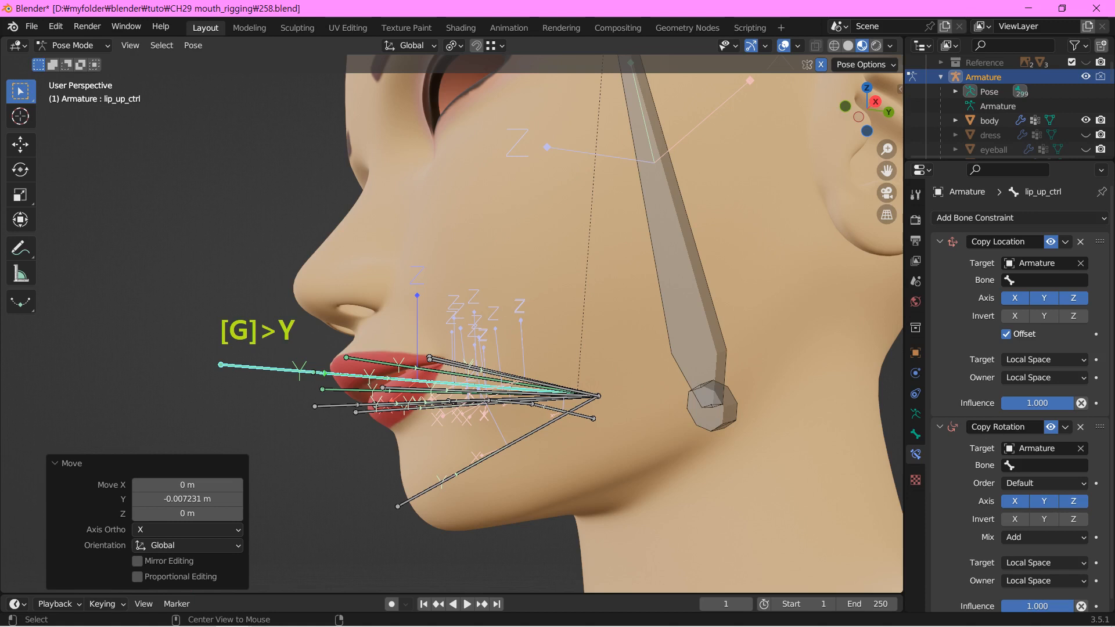
pyautogui.hotkey('alt', 'g')
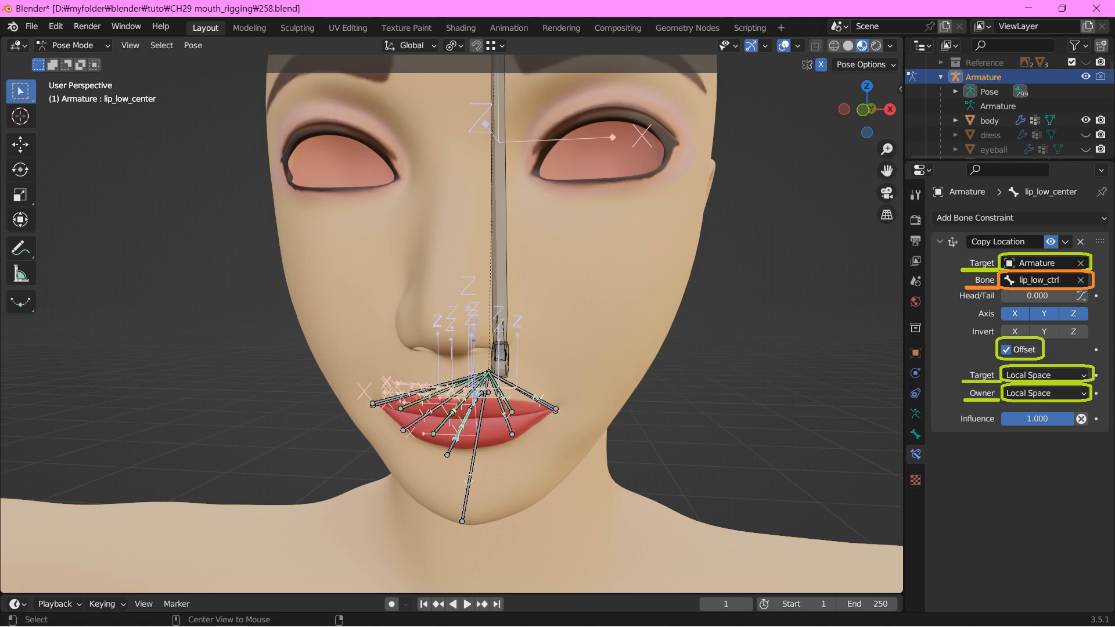
# Add a local-space Copy Rotation constraint targeting lip_low_ctrl to lip_low_center and copy its constraints to the selected lower-lip, corner and jaw bones
pyautogui.click(975, 217)
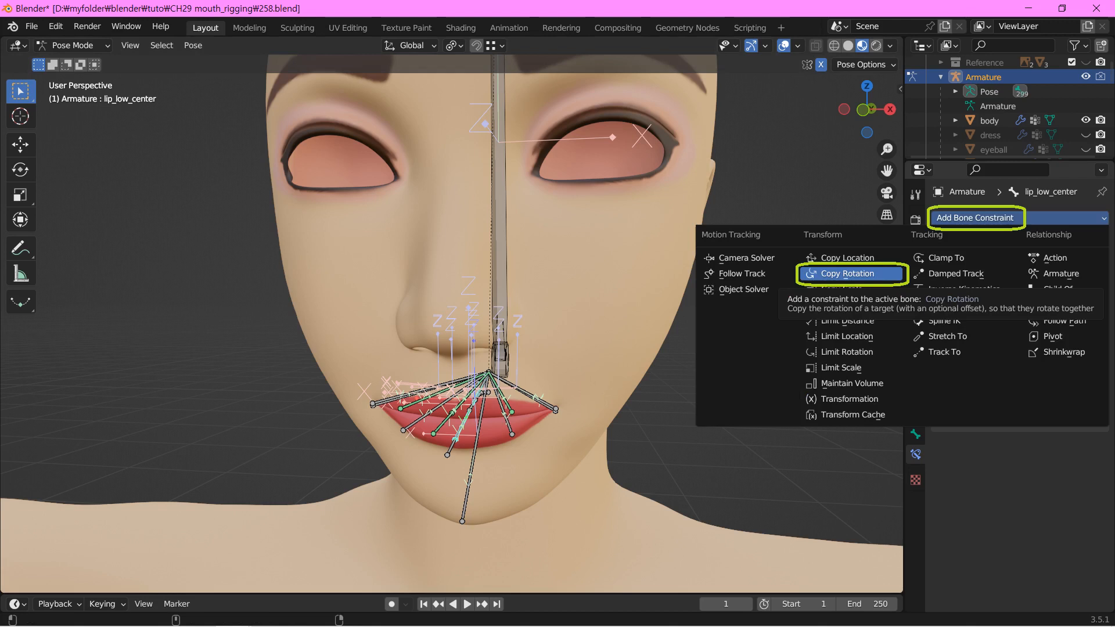
pyautogui.click(847, 274)
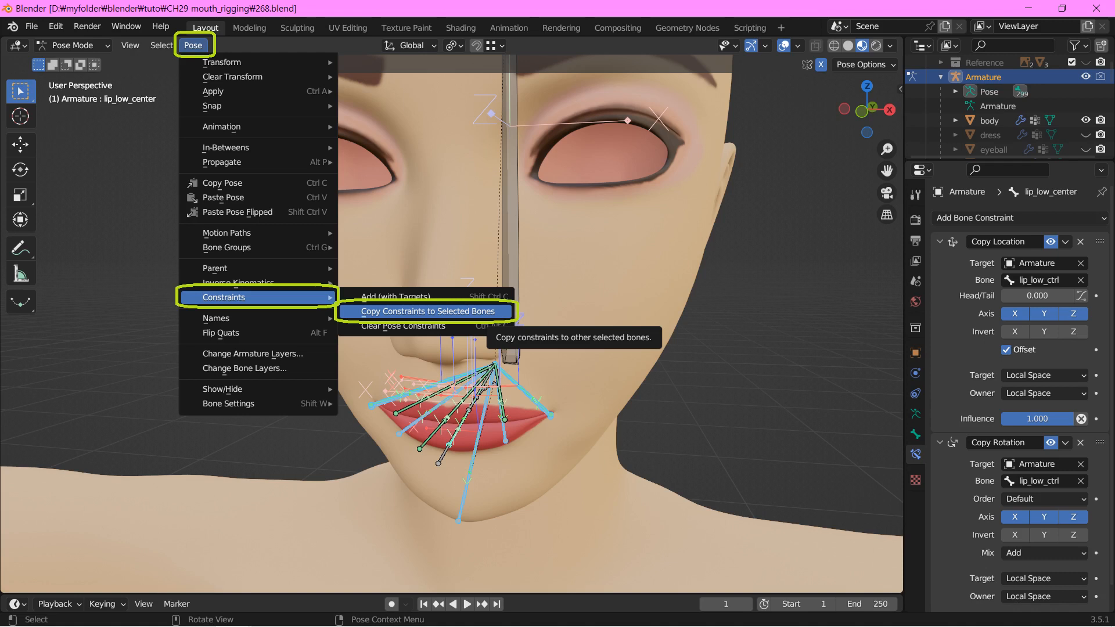
pyautogui.click(428, 311)
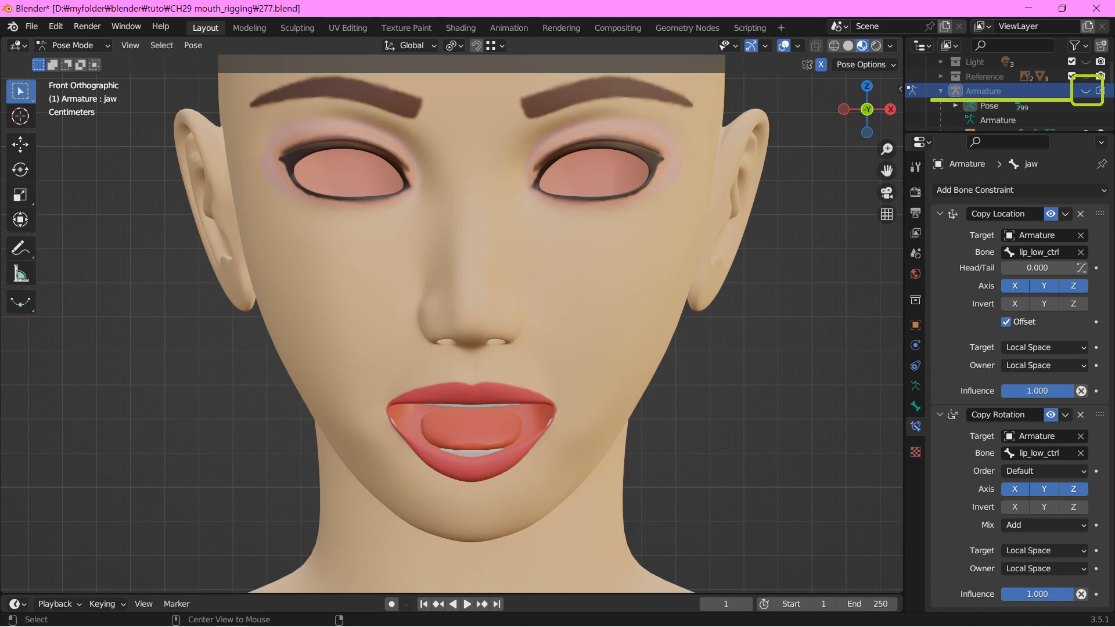
# Select all bones of the armature and clear their pose rotations
pyautogui.press('a')
pyautogui.hotkey('alt', 'r')
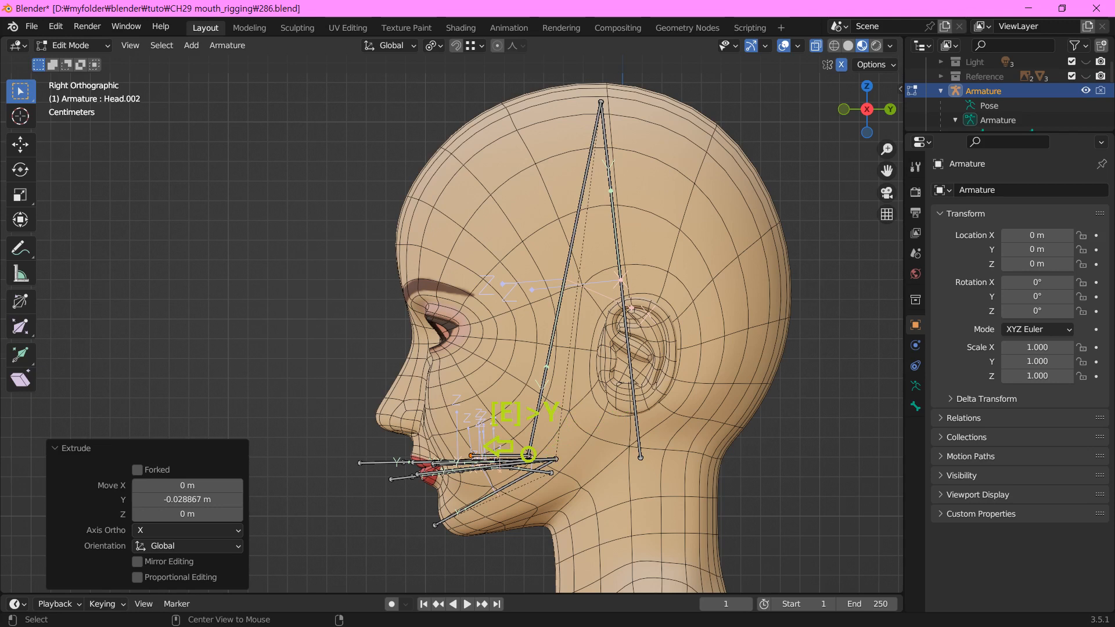
# Delete the long helper bone between the head tip and the cheek, and symmetrize cheek_L to the other side
pyautogui.click(572, 246)
pyautogui.press('x')
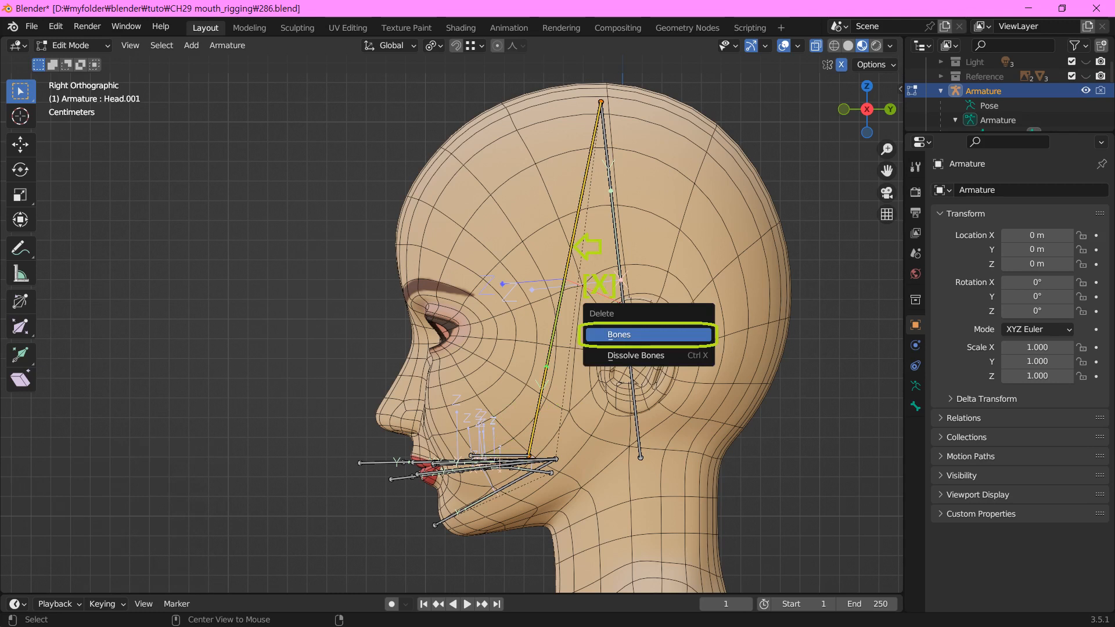
pyautogui.click(619, 335)
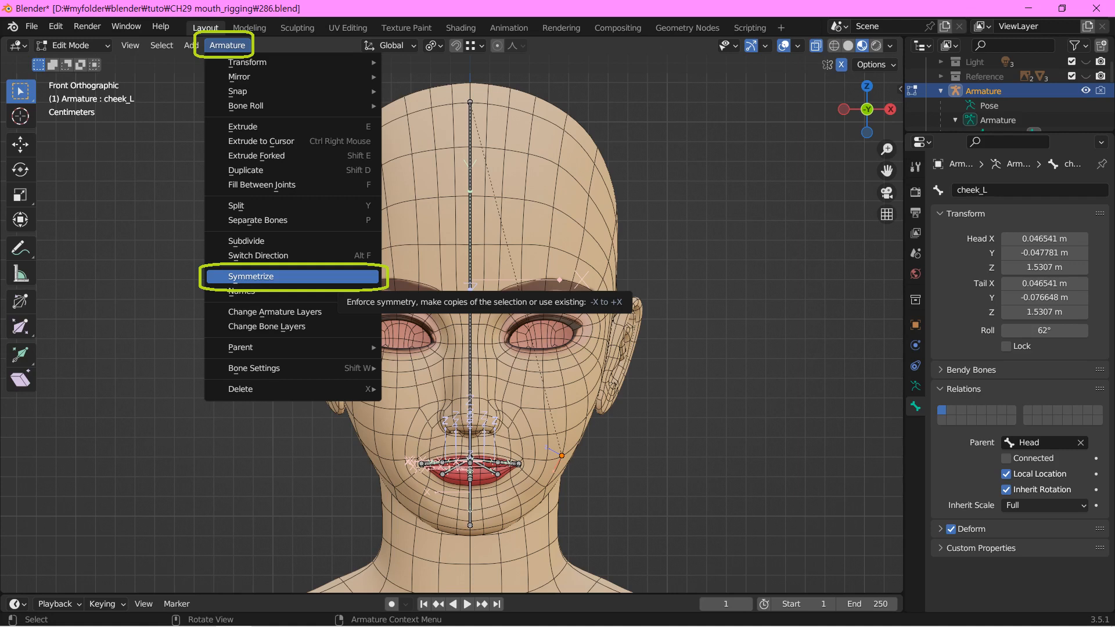
pyautogui.click(251, 276)
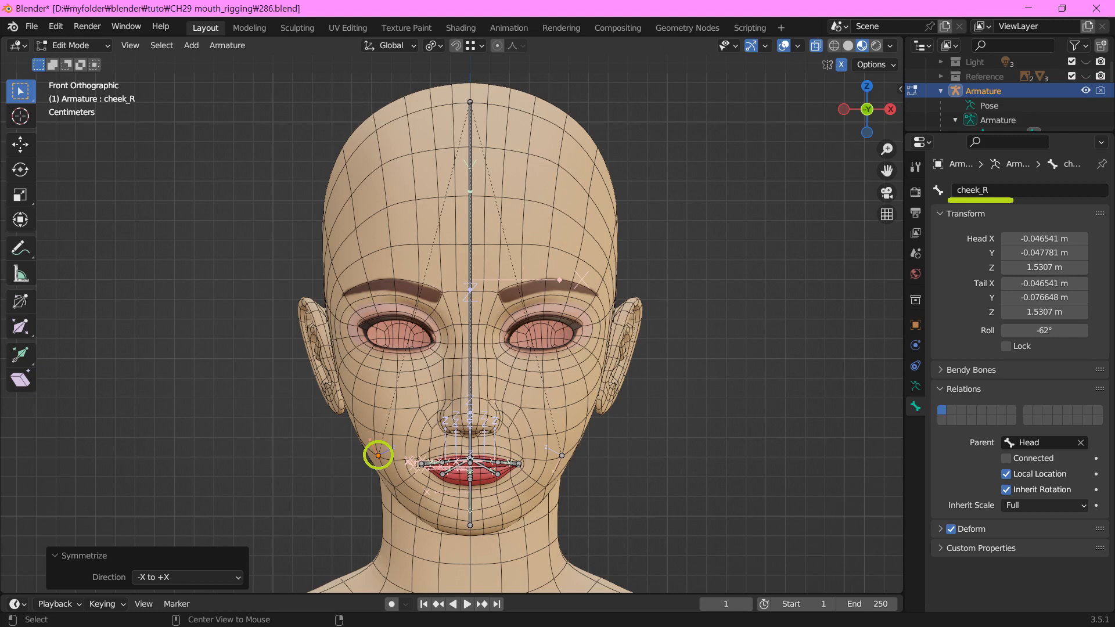
# Leave armature editing, select the armature and the body mesh, and enter Weight Paint mode
pyautogui.click(70, 45)
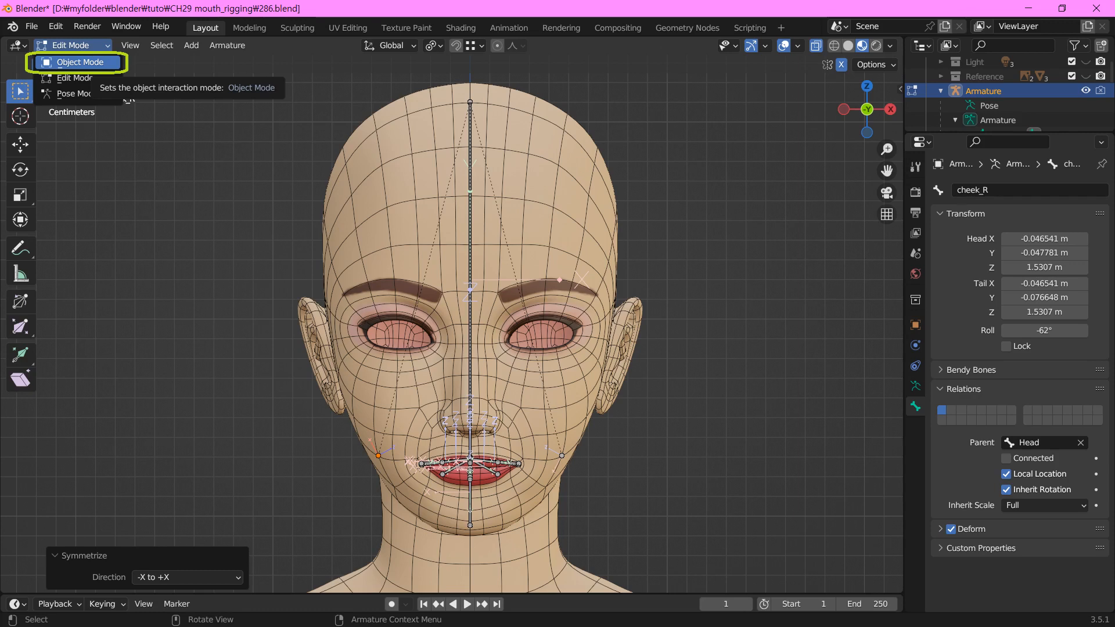
pyautogui.click(81, 62)
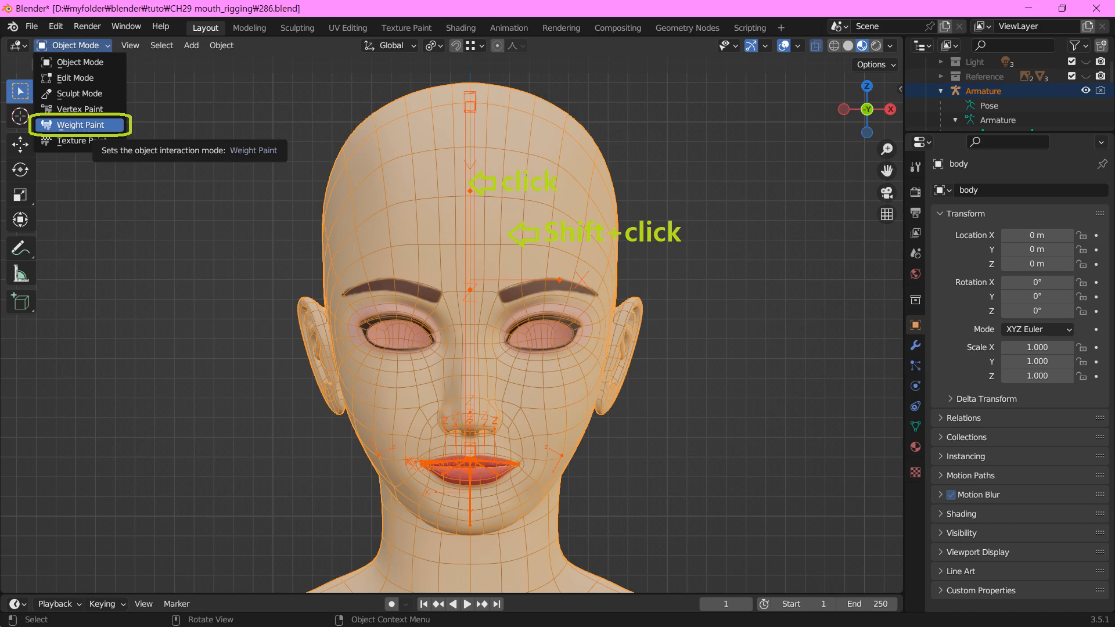
pyautogui.click(81, 124)
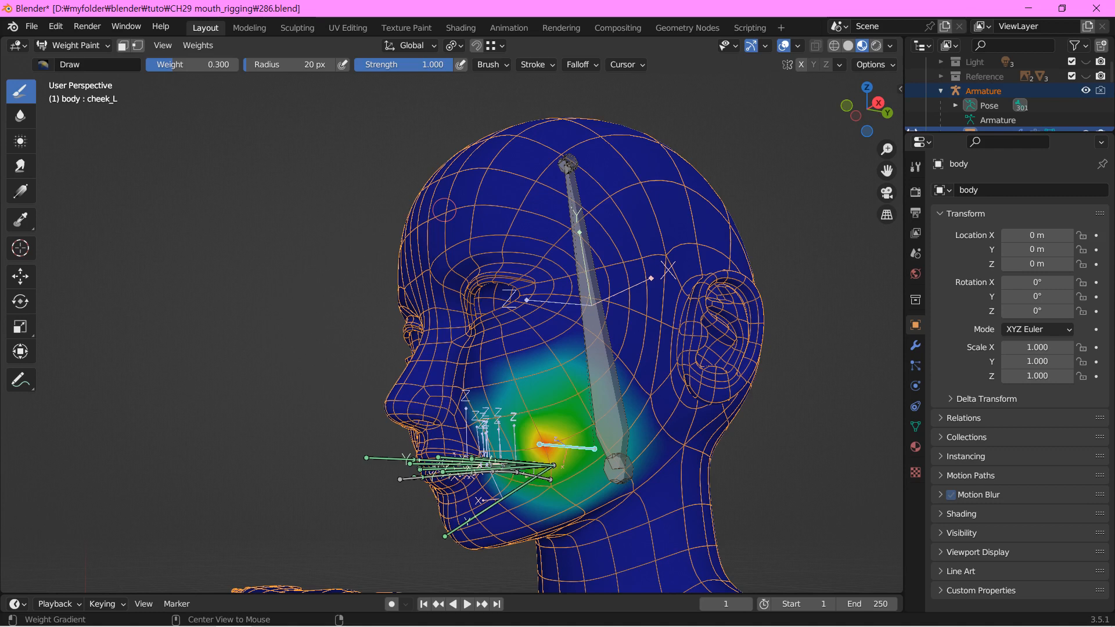
# Test the cheek weights by moving cheek_L outward in front view, and clear its location
pyautogui.press('KP_1')
pyautogui.press('g')
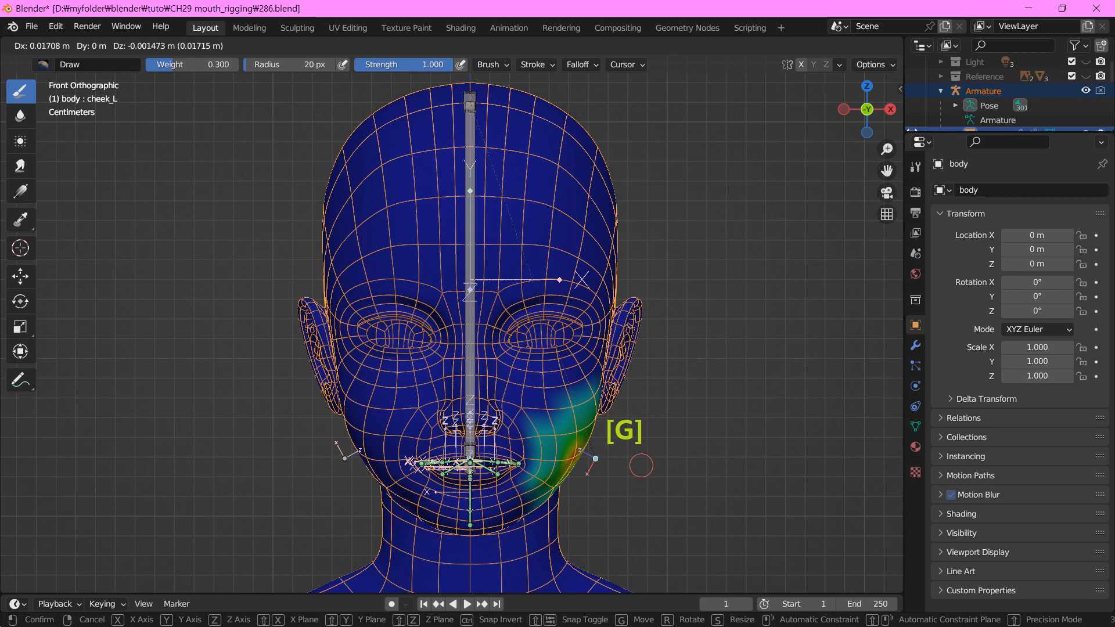
pyautogui.hotkey('alt', 'g')
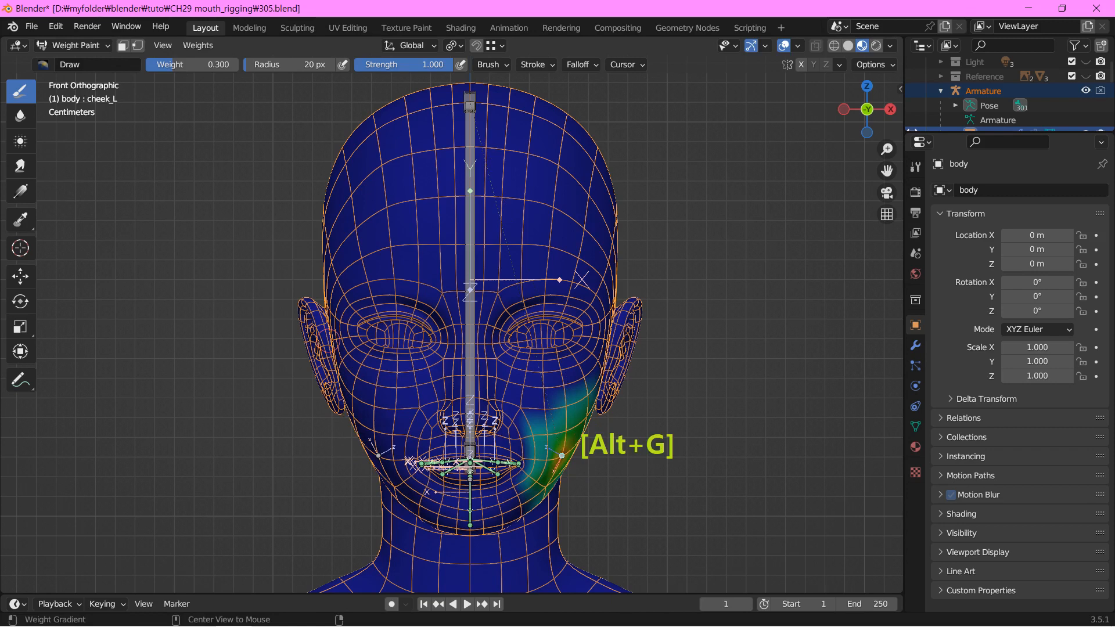
# Return to Object Mode, put the armature into Pose Mode and turn off the wireframe overlay
pyautogui.click(73, 45)
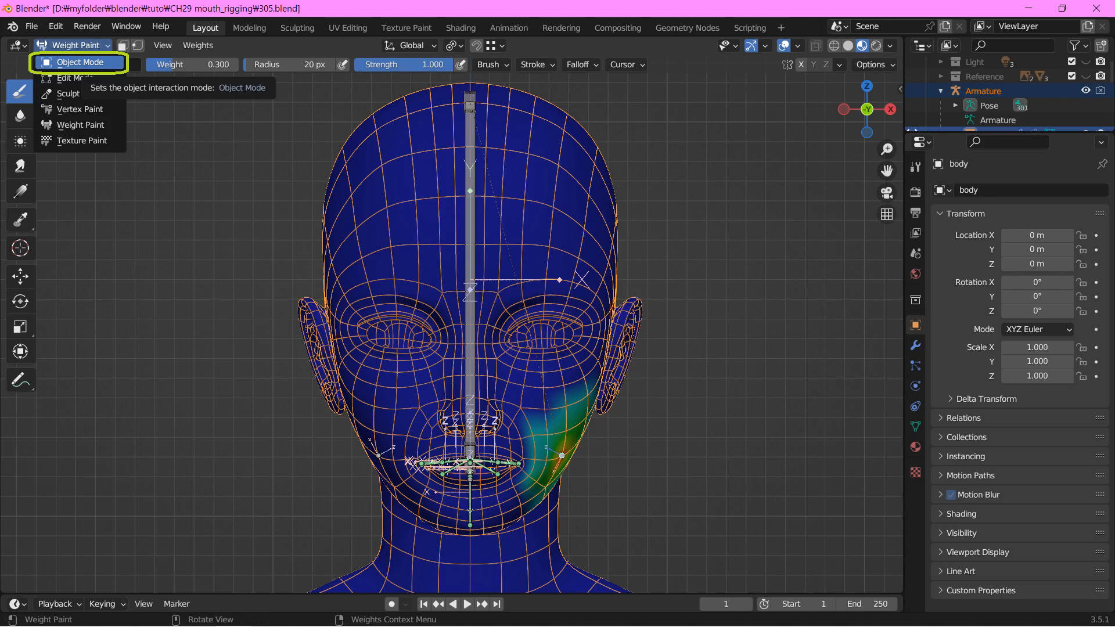
pyautogui.click(80, 62)
pyautogui.click(72, 45)
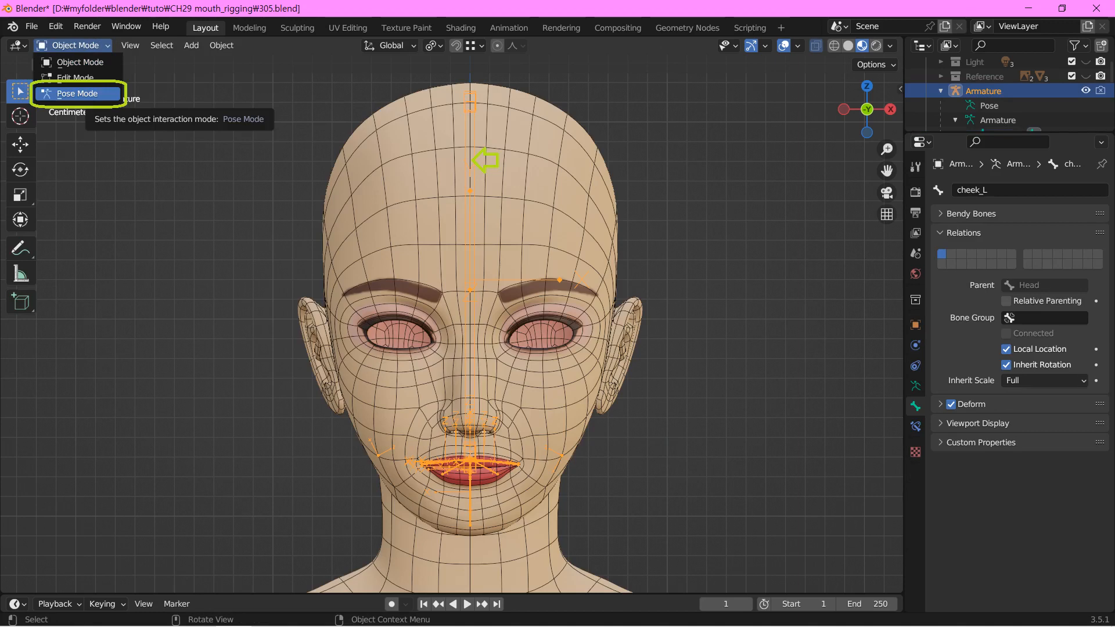
pyautogui.click(77, 93)
pyautogui.click(797, 45)
pyautogui.click(708, 302)
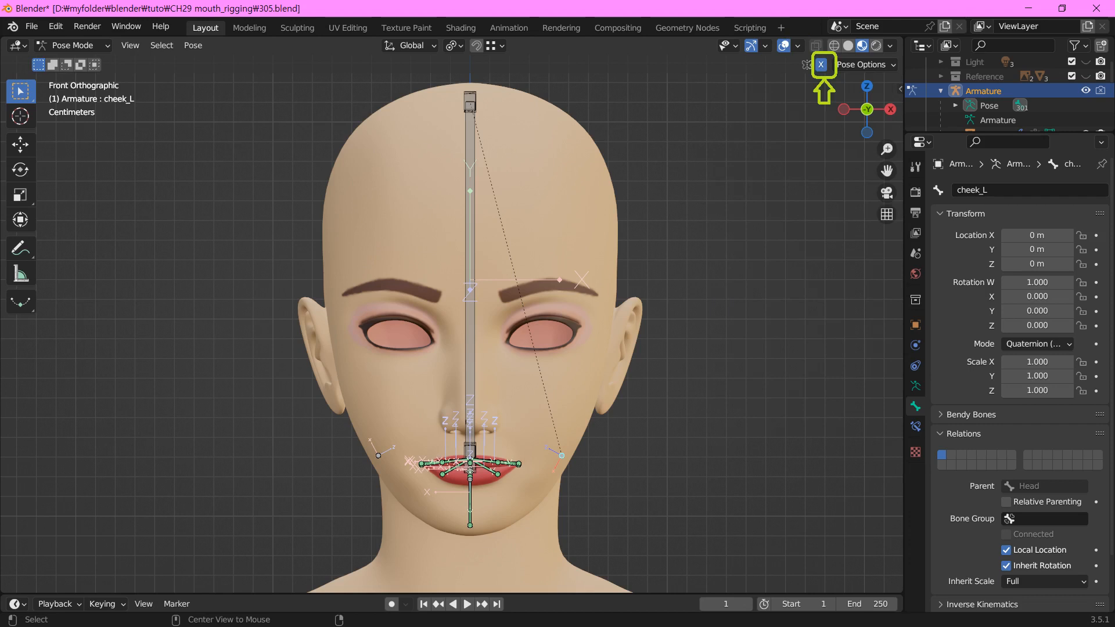
# Test X-axis mirrored posing of the cheek bones by moving cheek_L, cancelling the move and rotating it with trackball rotation
pyautogui.press('g')
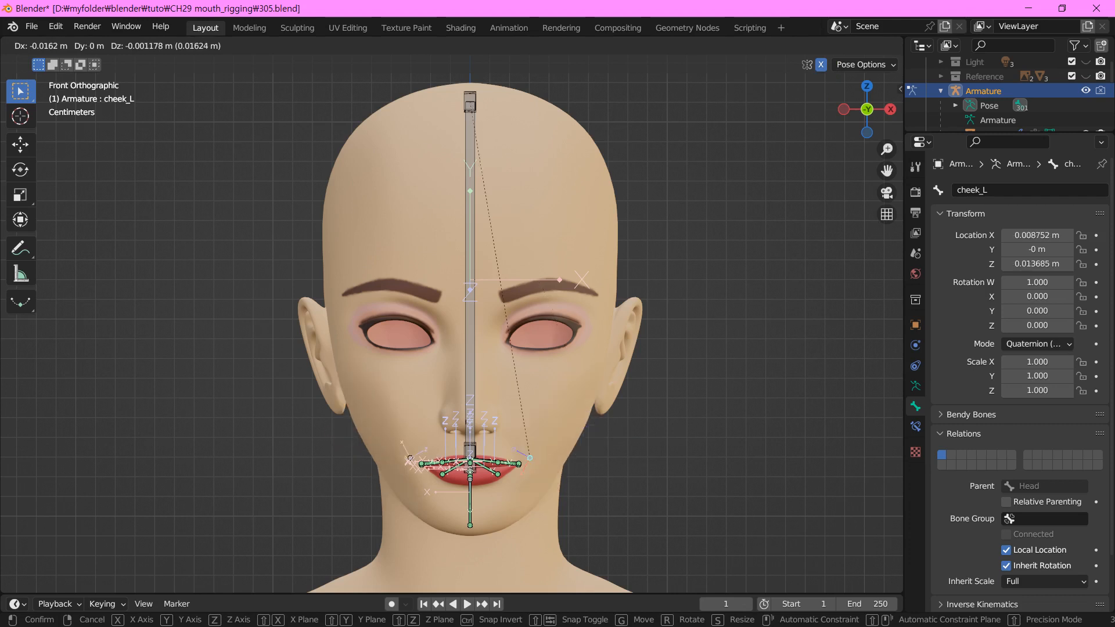
pyautogui.press('Escape')
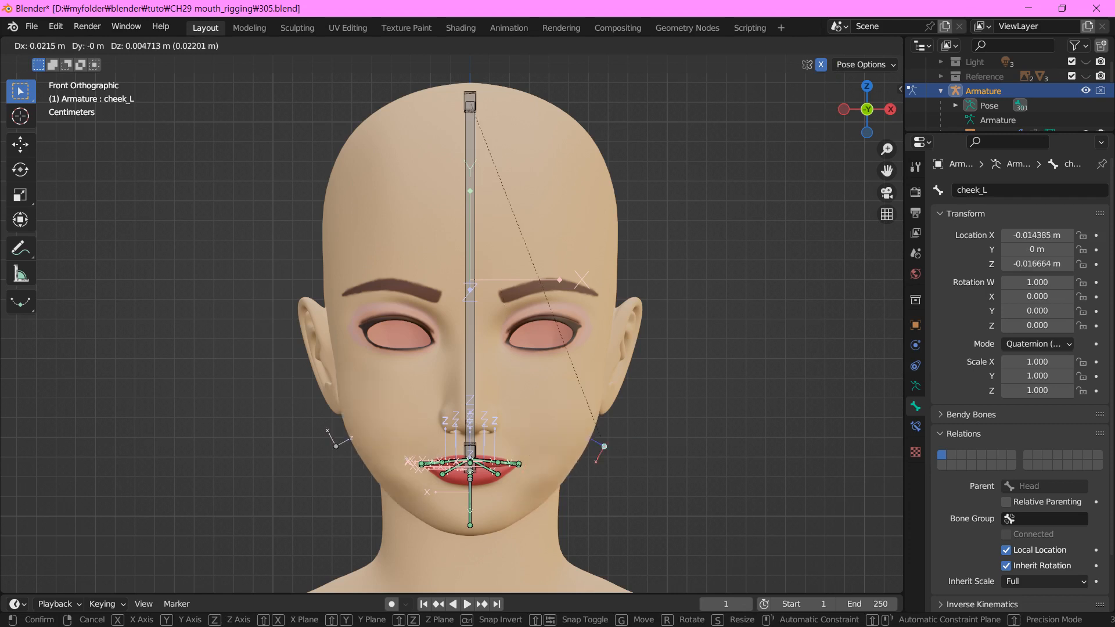
pyautogui.press('r')
pyautogui.press('r')
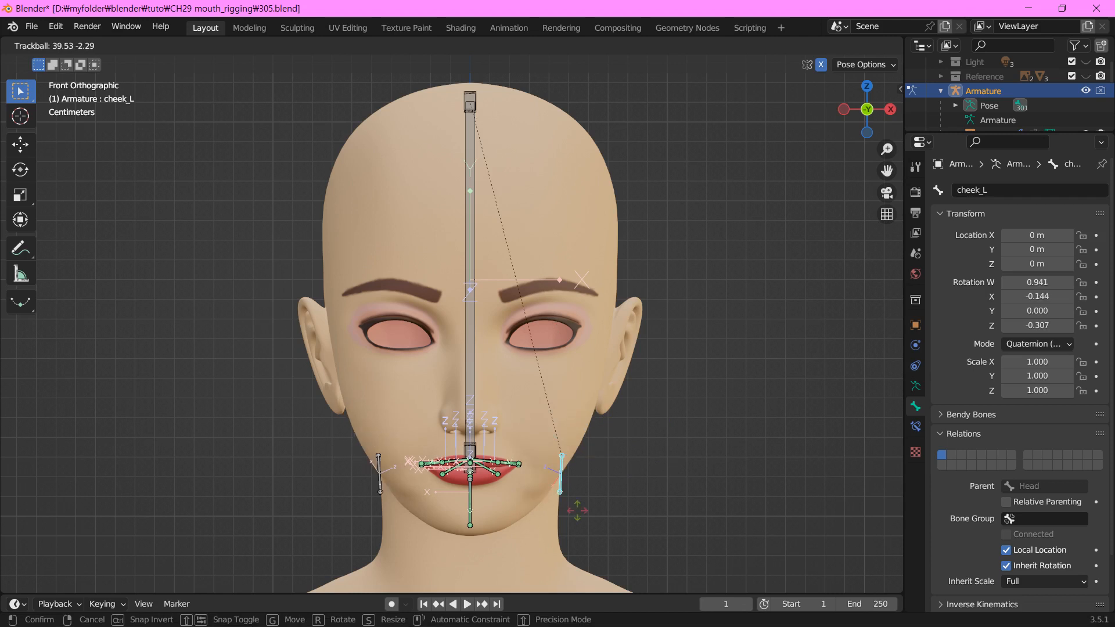